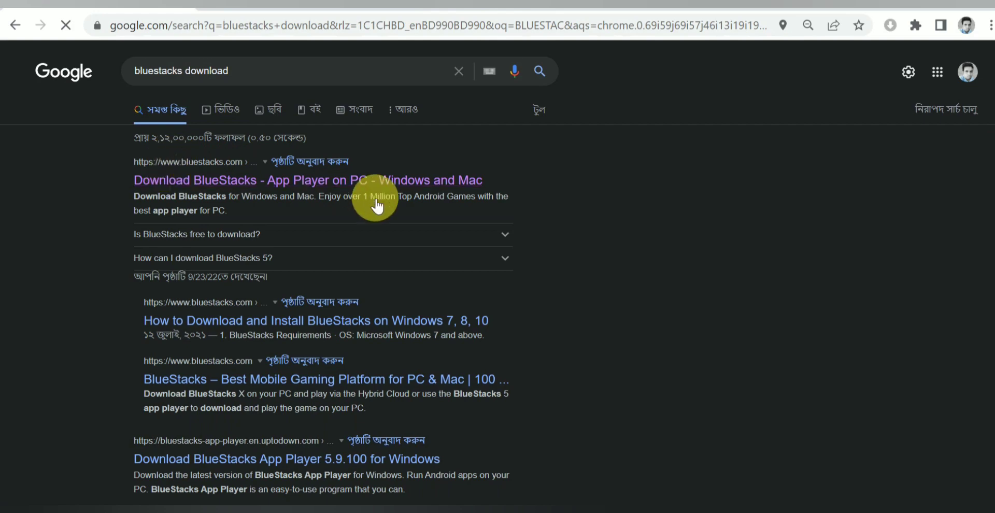
Open the official BlueStacks App Player download page for Windows and Mac from the search results.
{"action": "left_click", "coordinate": [210, 177]}
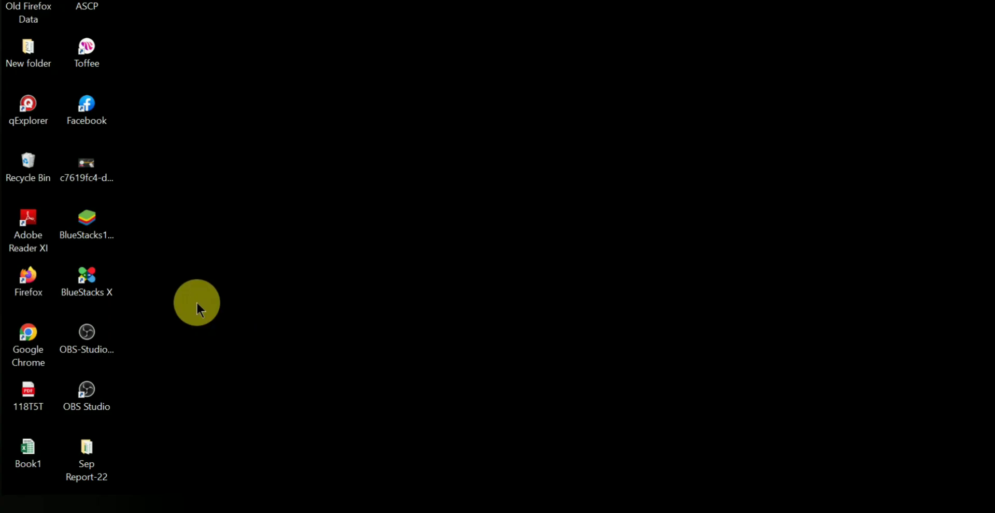
Launch BlueStacks X from the desktop and open the Google Play Store in it.
{"action": "double_click", "coordinate": [89, 287]}
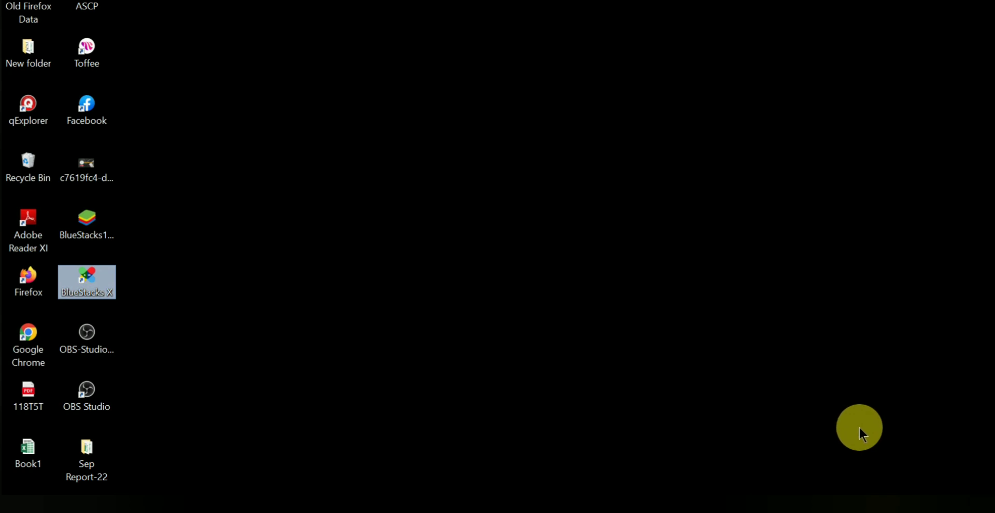
{"action": "left_click", "coordinate": [662, 354]}
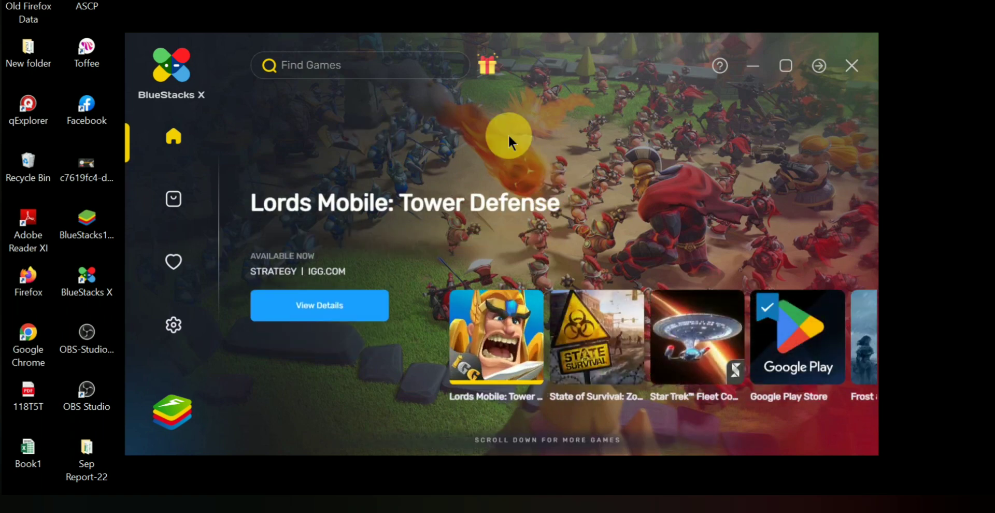
{"action": "mouse_move", "coordinate": [797, 334]}
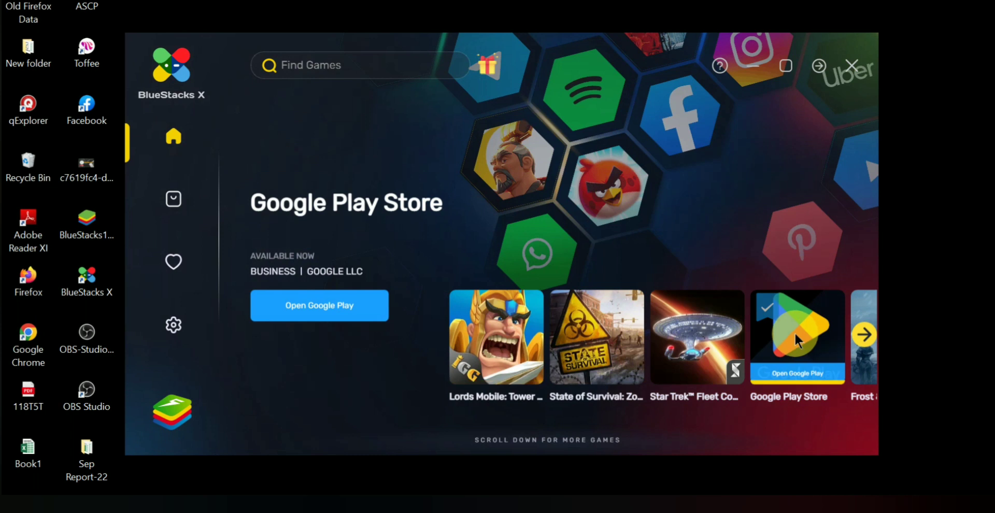
{"action": "left_click", "coordinate": [320, 310]}
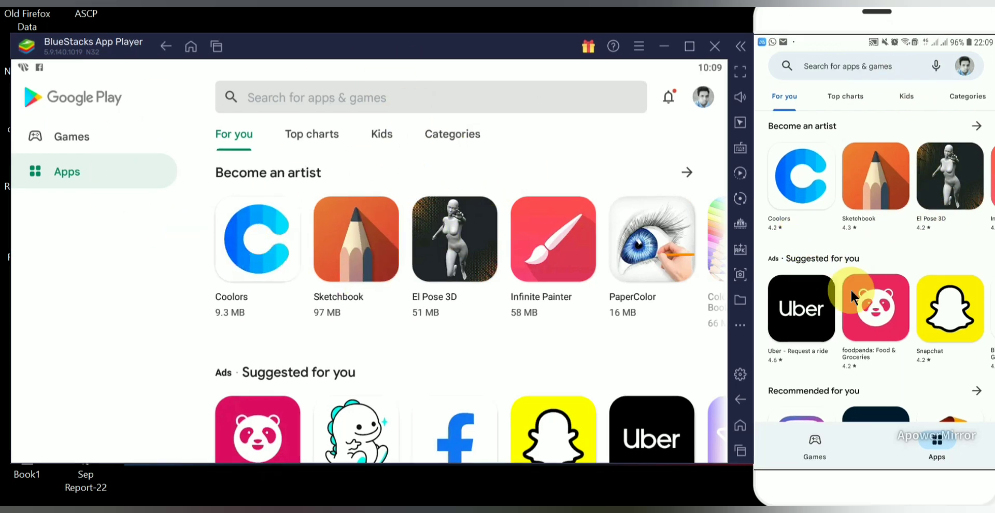
Search the emulator's Play Store for "whatsapp app" using the matching suggestion.
{"action": "scroll", "coordinate": [851, 288], "scroll_direction": "down", "scroll_amount": 3}
{"action": "scroll", "coordinate": [851, 288], "scroll_direction": "up", "scroll_amount": 3}
{"action": "left_click", "coordinate": [280, 97]}
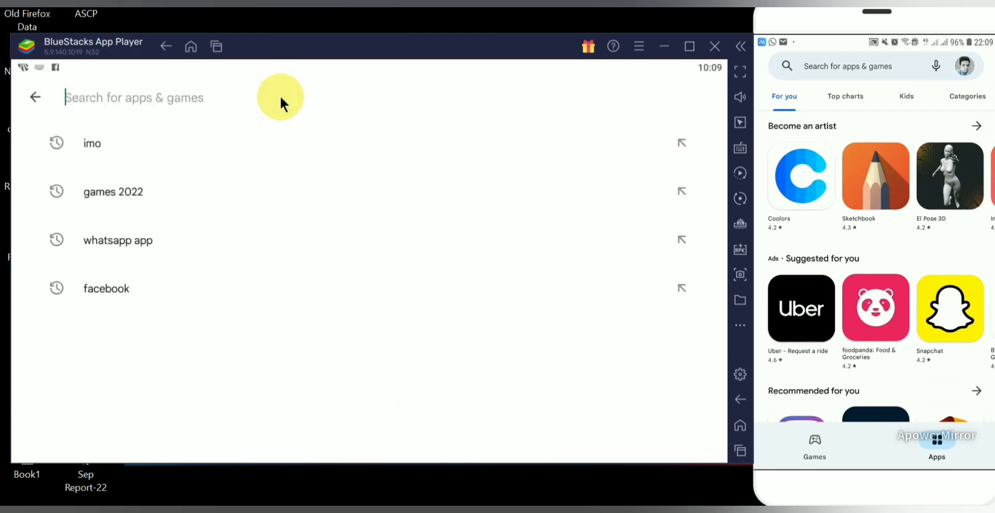
{"action": "type", "text": "WHA"}
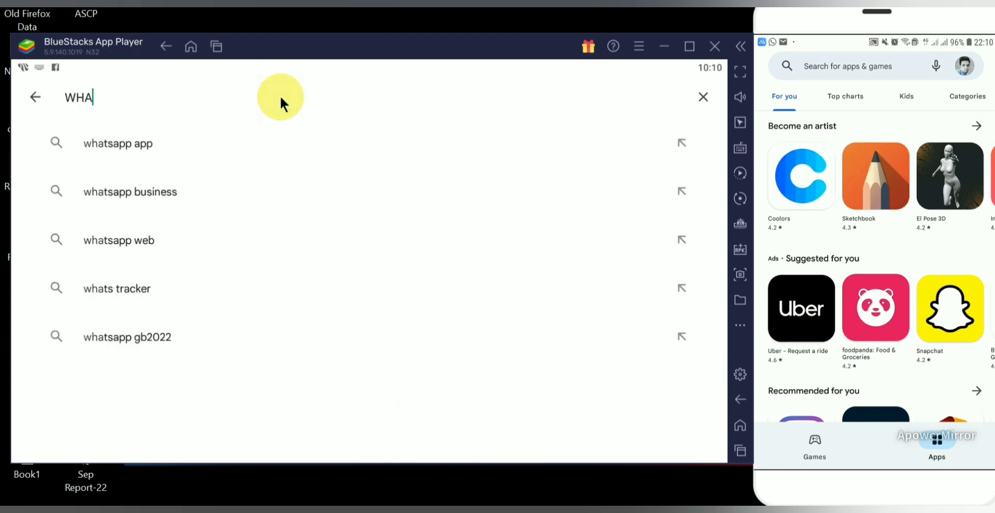
{"action": "left_click", "coordinate": [120, 140]}
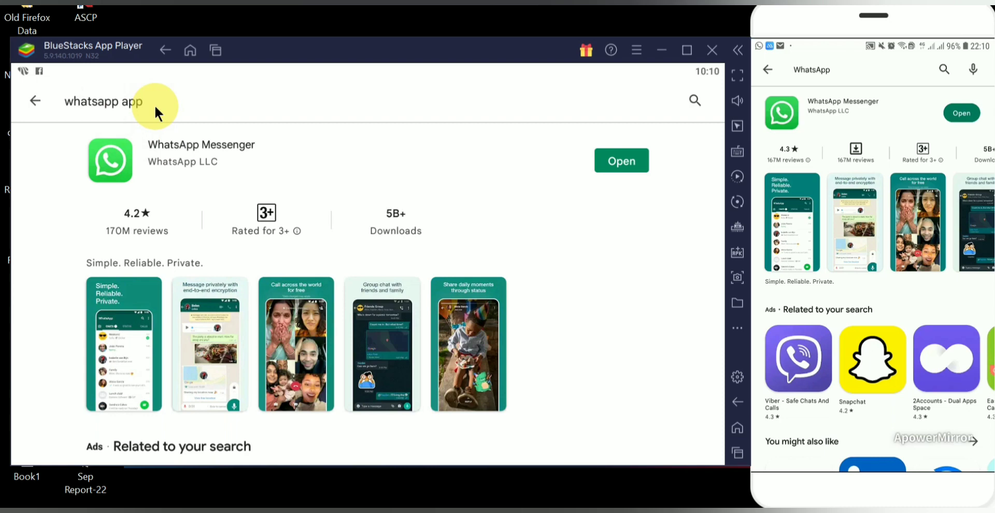
Search for "imo" in the Play Store, both in the emulator and on the mirrored phone.
{"action": "left_click", "coordinate": [29, 98]}
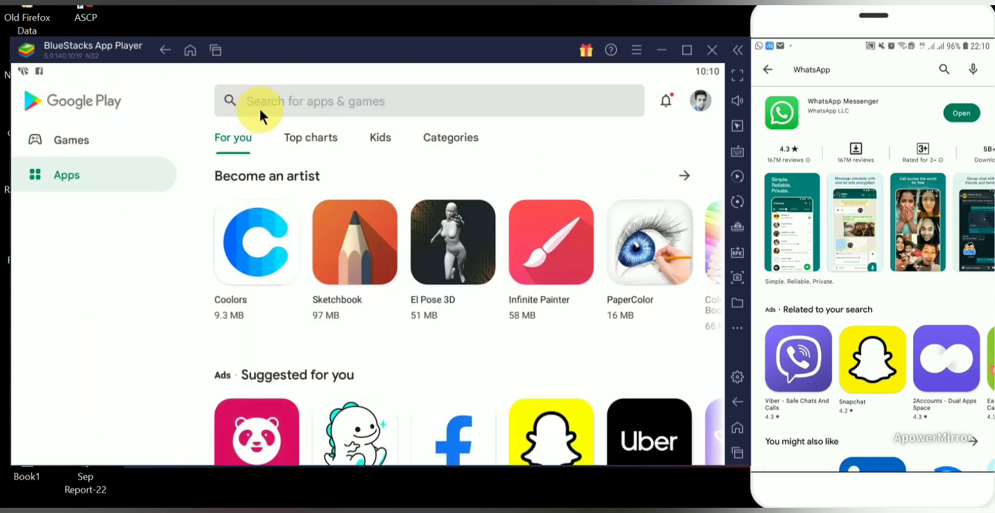
{"action": "left_click", "coordinate": [259, 108]}
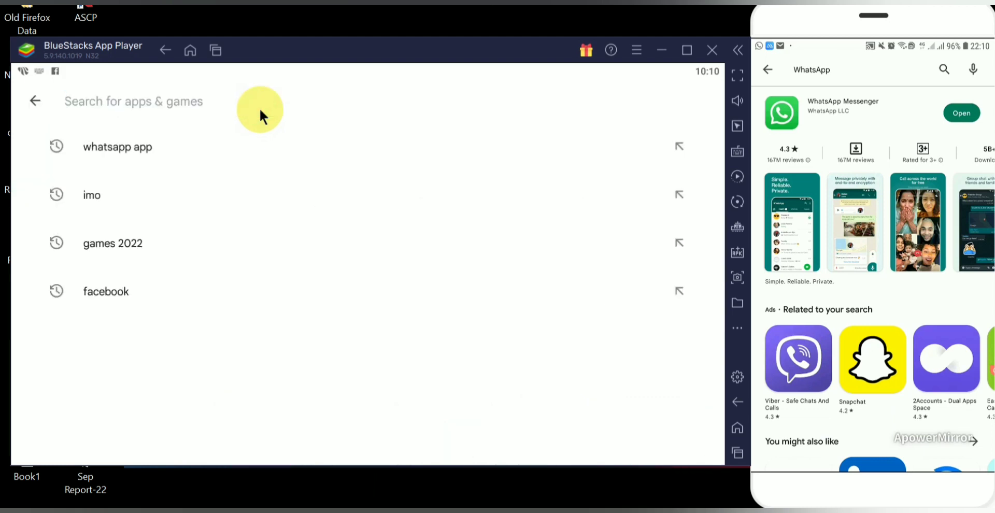
{"action": "type", "text": "i"}
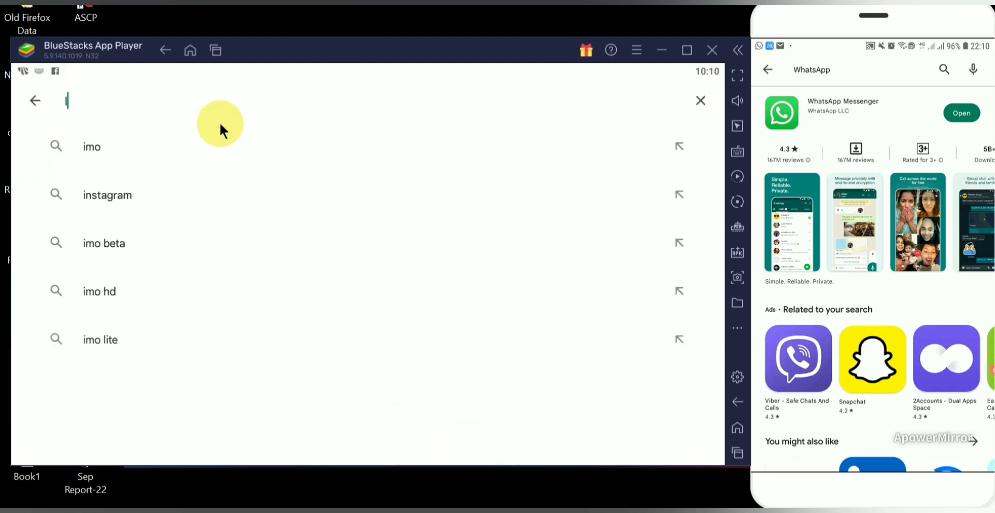
{"action": "left_click", "coordinate": [122, 148]}
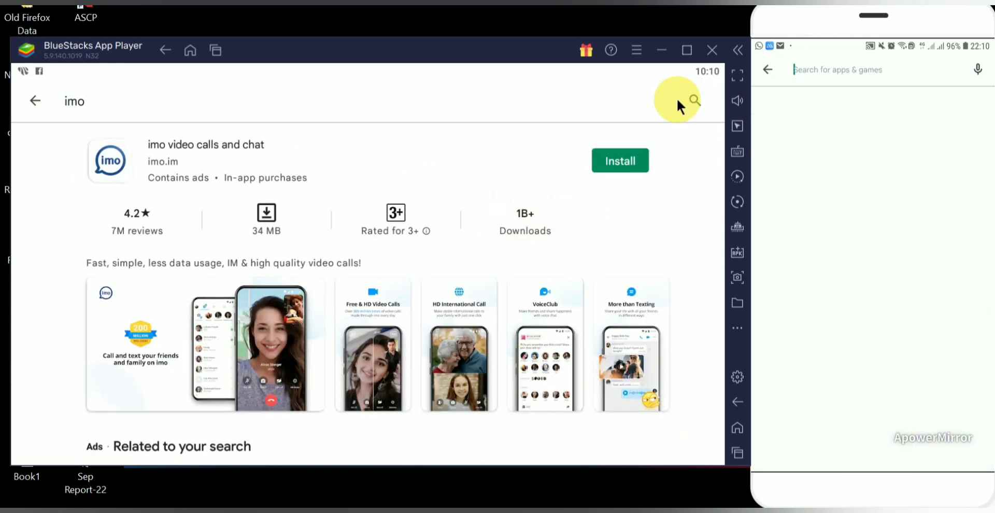
{"action": "type", "text": "imo"}
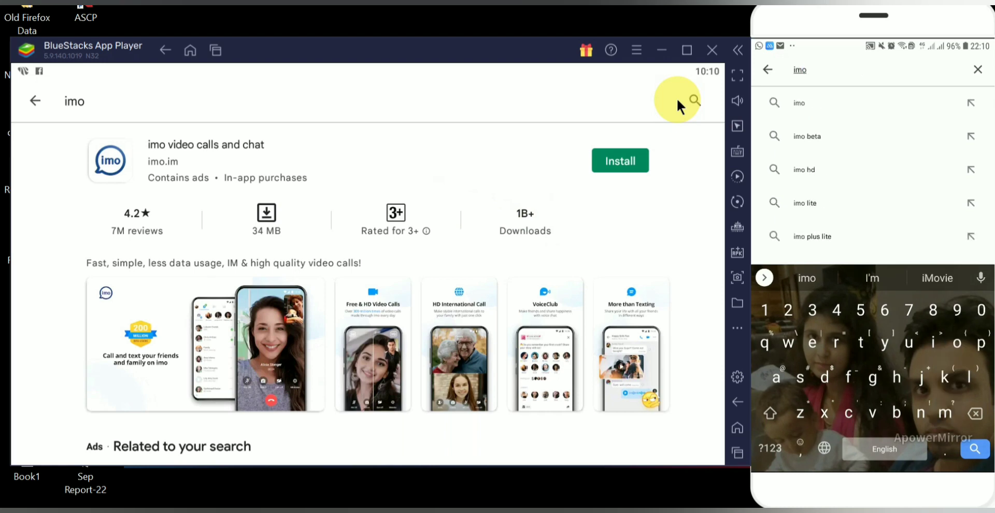
{"action": "key", "text": "Return"}
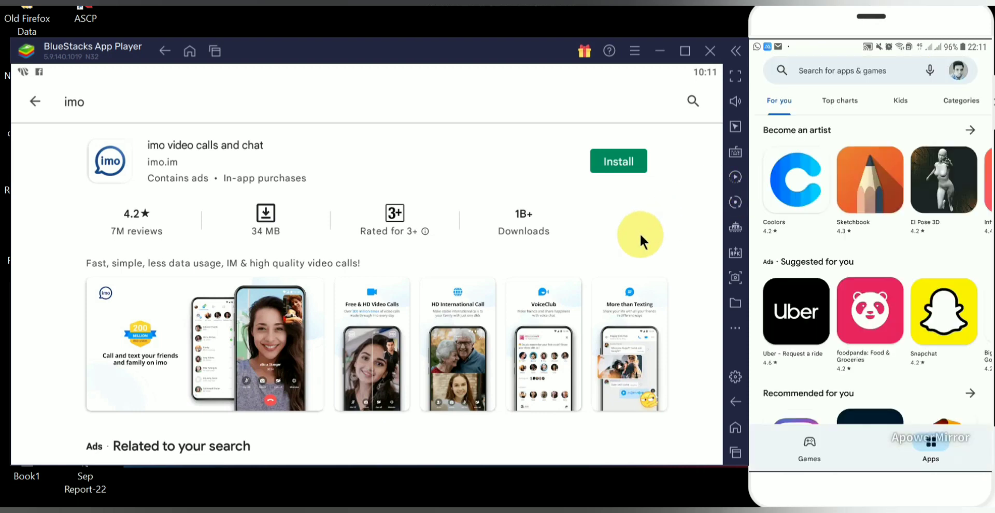
Search the mirrored phone's Play Store for "car games".
{"action": "type", "text": "c"}
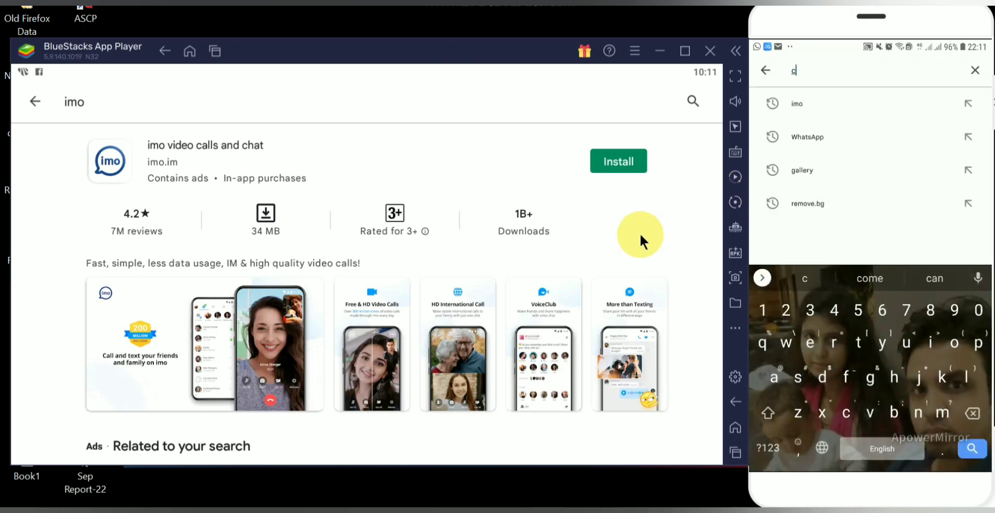
{"action": "type", "text": "ar g"}
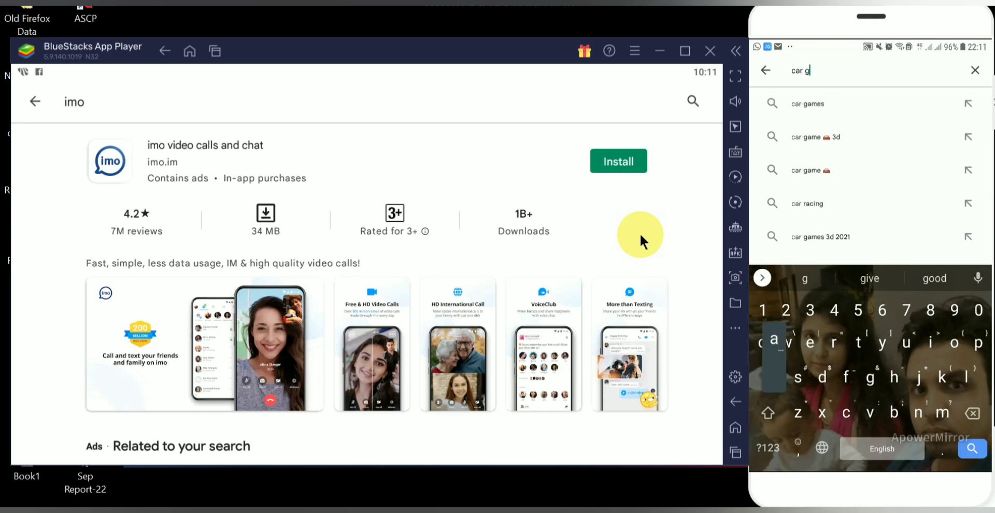
{"action": "type", "text": "ames"}
{"action": "key", "text": "Return"}
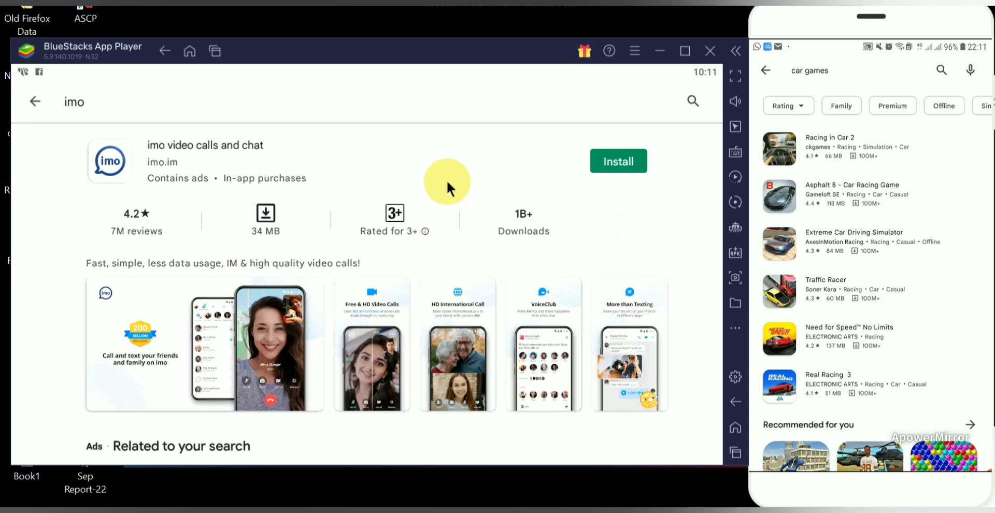
Search the emulator's Play Store for "car games" for comparison with the phone.
{"action": "left_click", "coordinate": [42, 97]}
{"action": "left_click", "coordinate": [232, 106]}
{"action": "type", "text": "C"}
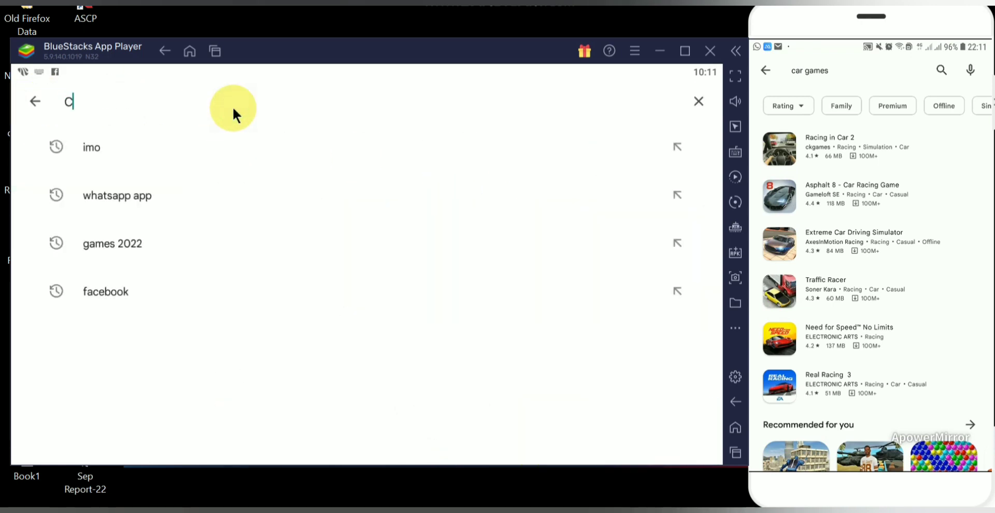
{"action": "type", "text": "AR GAME"}
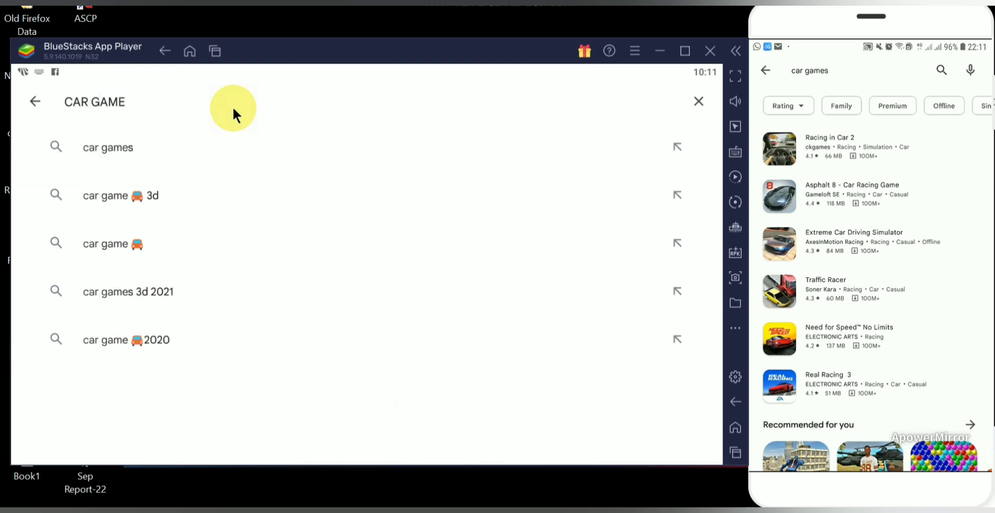
{"action": "left_click", "coordinate": [125, 144]}
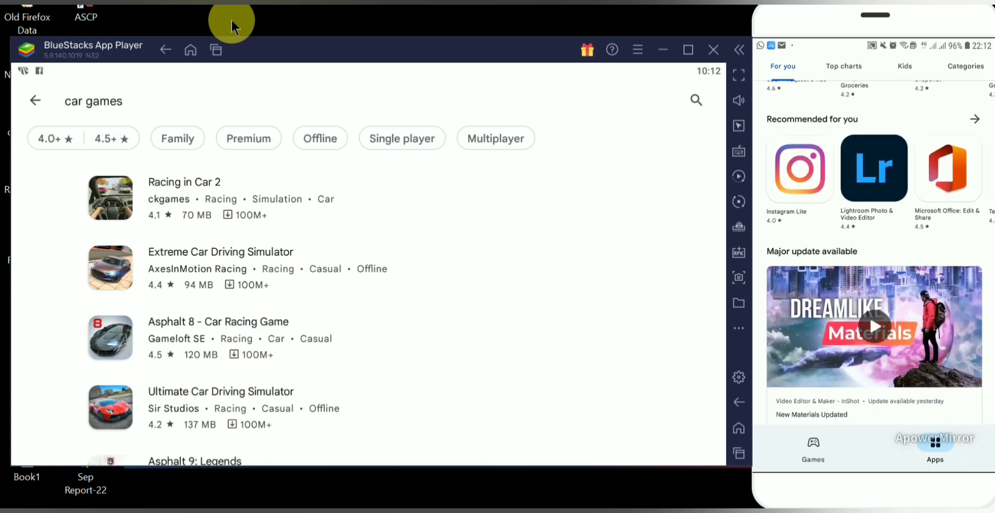
Return to the emulator's Play Store home and browse the app recommendations in the For you section.
{"action": "left_click", "coordinate": [37, 99]}
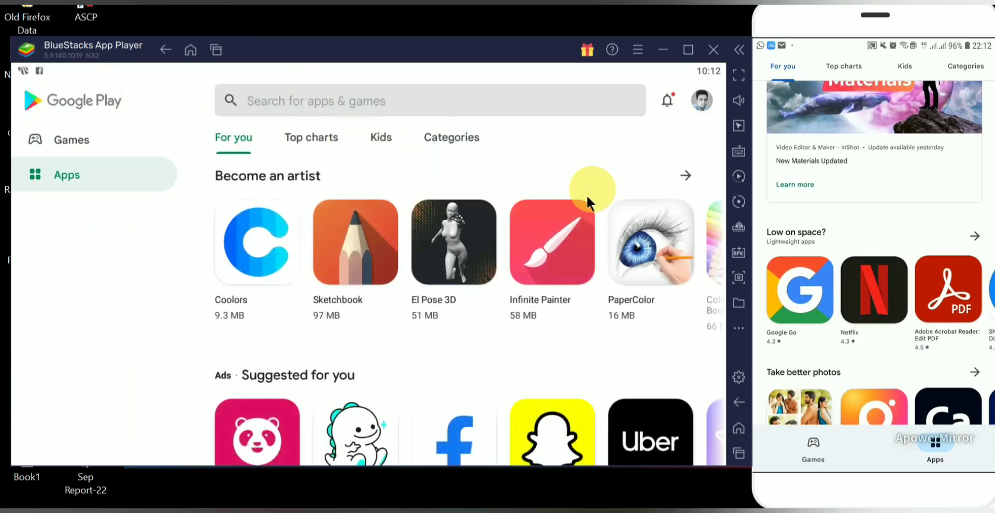
{"action": "left_click_drag", "start_coordinate": [523, 358], "coordinate": [535, 222]}
{"action": "left_click_drag", "start_coordinate": [489, 390], "coordinate": [513, 202]}
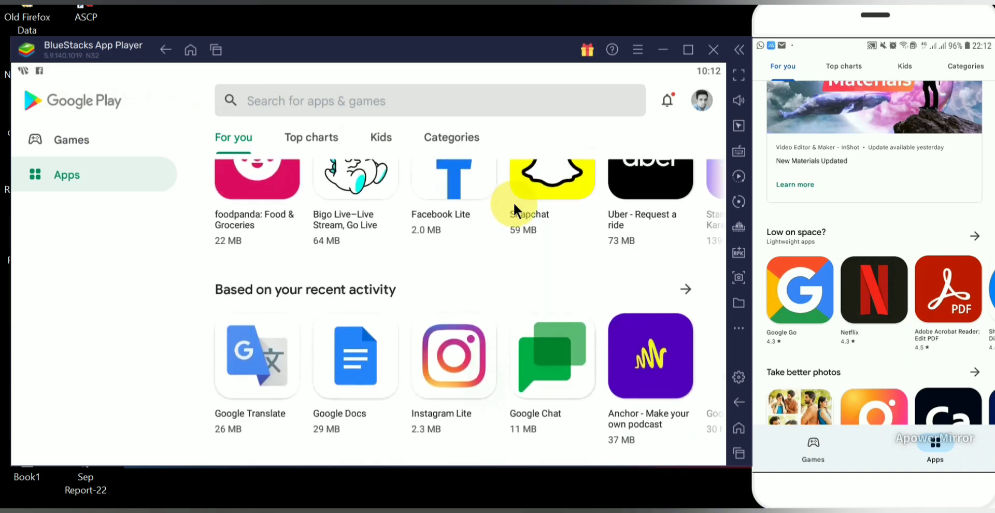
{"action": "left_click_drag", "start_coordinate": [505, 368], "coordinate": [536, 192]}
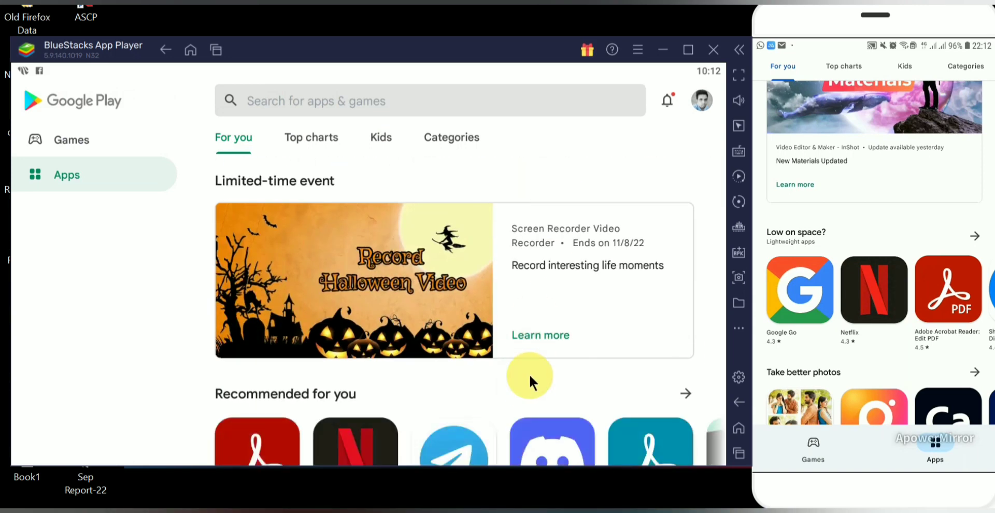
{"action": "left_click_drag", "start_coordinate": [529, 374], "coordinate": [564, 207]}
{"action": "left_click_drag", "start_coordinate": [580, 409], "coordinate": [620, 146]}
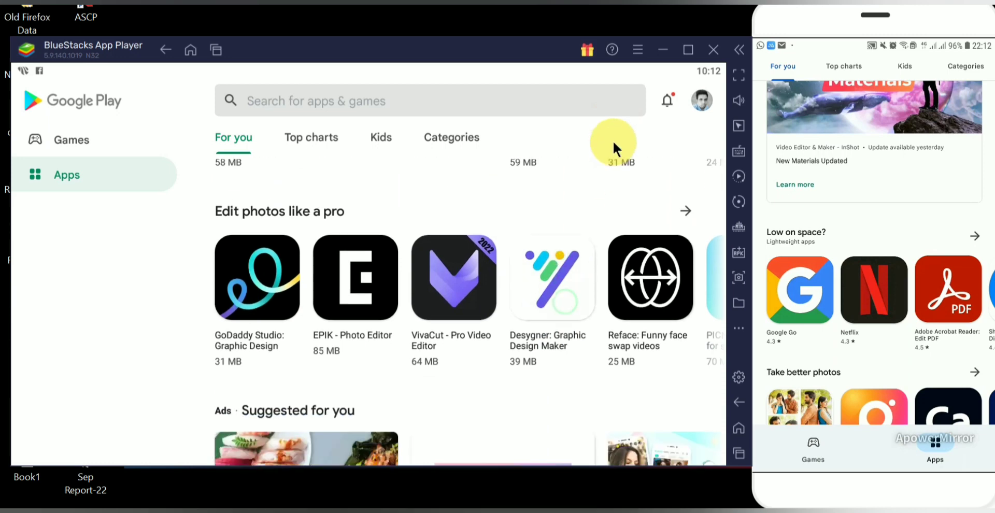
{"action": "left_click_drag", "start_coordinate": [552, 318], "coordinate": [579, 125]}
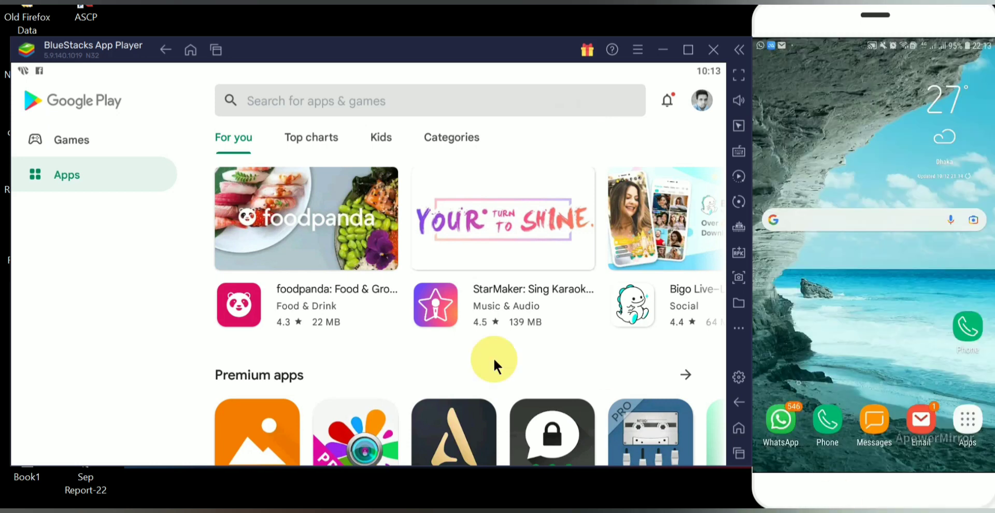
Search the emulator's Play Store for "whatapp" and open WhatsApp Messenger from the results.
{"action": "left_click", "coordinate": [359, 101]}
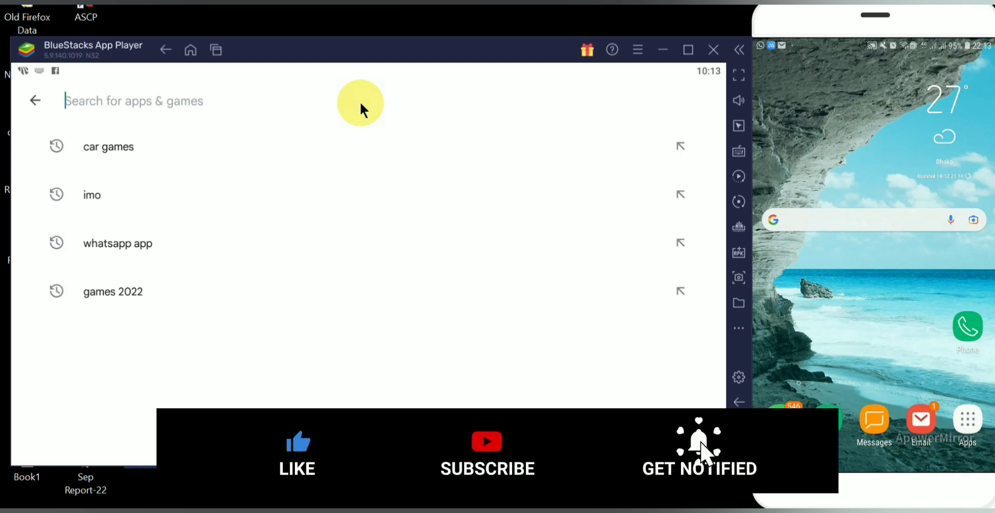
{"action": "type", "text": "WH"}
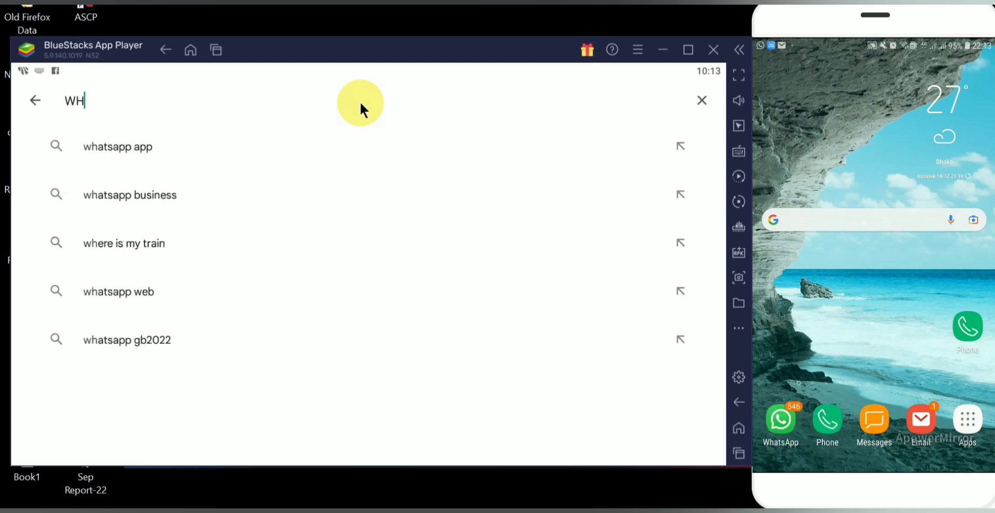
{"action": "type", "text": "ATA"}
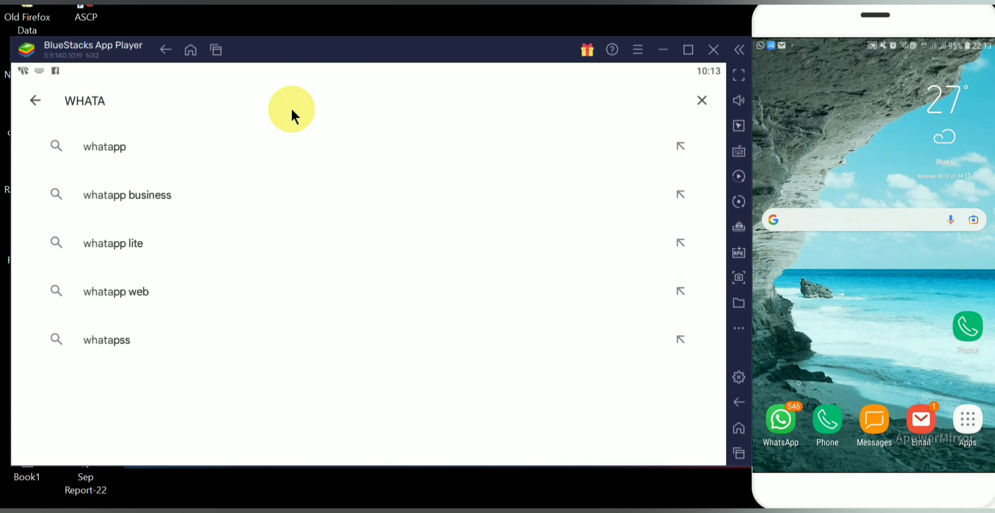
{"action": "left_click", "coordinate": [119, 144]}
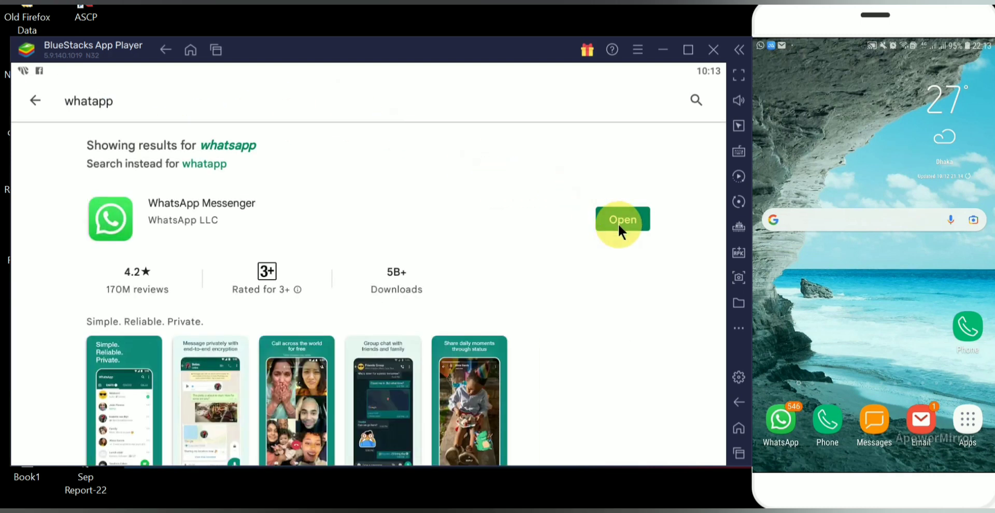
{"action": "left_click", "coordinate": [618, 226]}
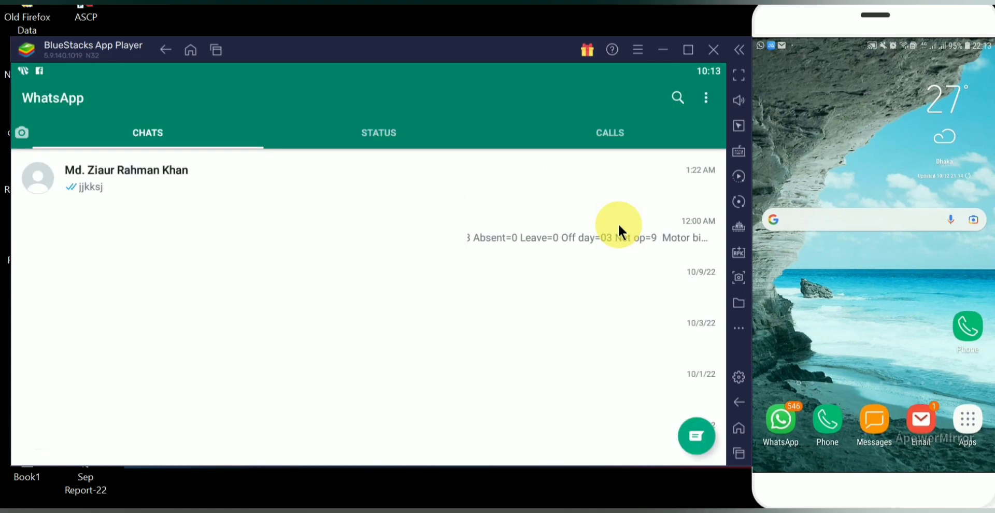
Place a WhatsApp voice call to the first contact in the call history, then end the call.
{"action": "left_click", "coordinate": [616, 136]}
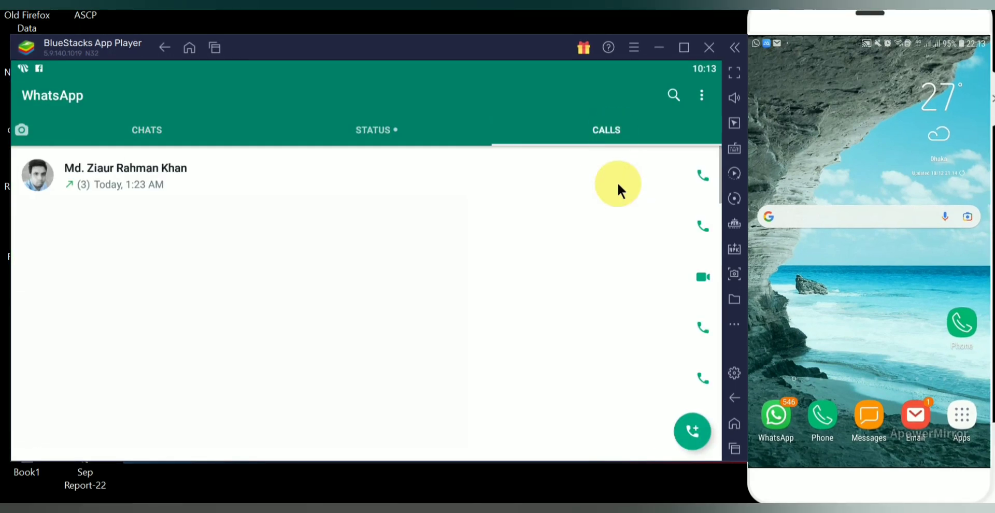
{"action": "left_click", "coordinate": [705, 176]}
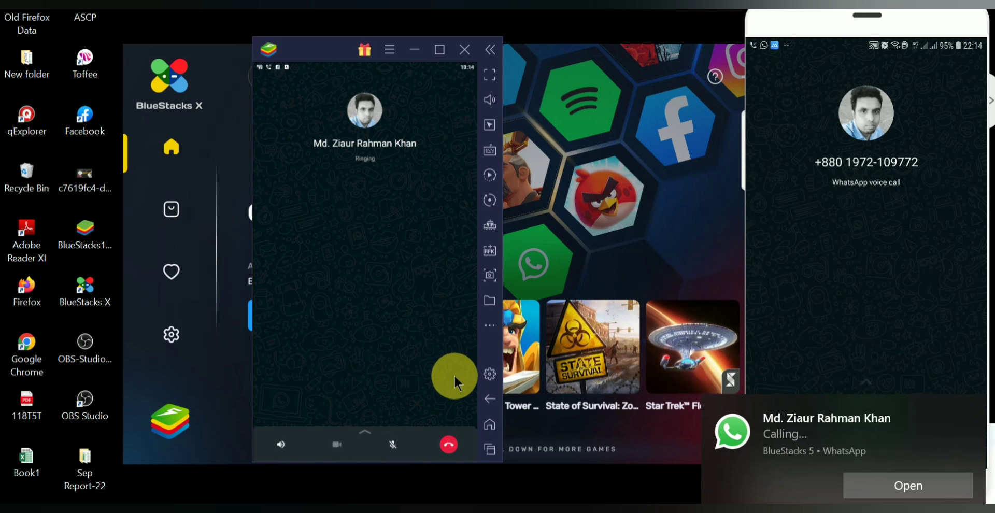
{"action": "left_click", "coordinate": [447, 440]}
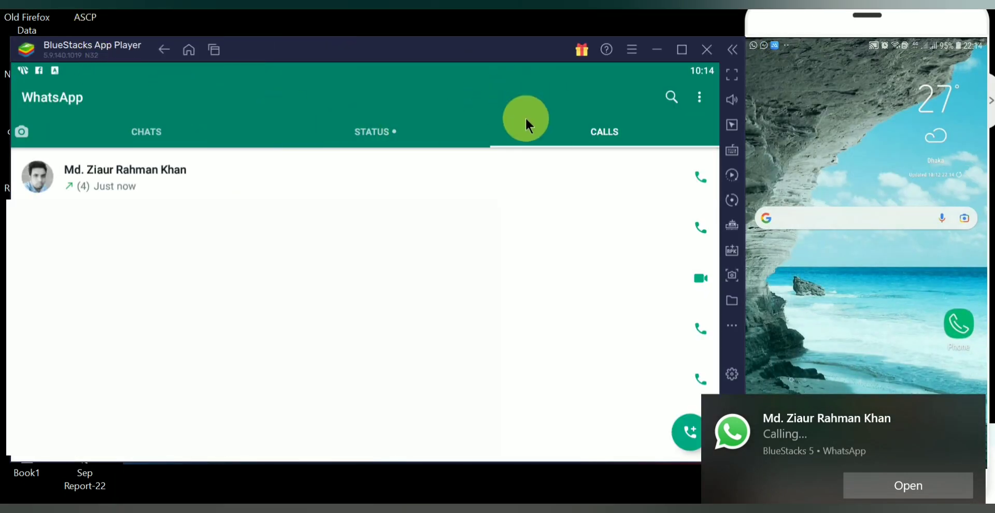
Leave WhatsApp and go back to the Google Play Store in the emulator.
{"action": "left_click", "coordinate": [166, 49]}
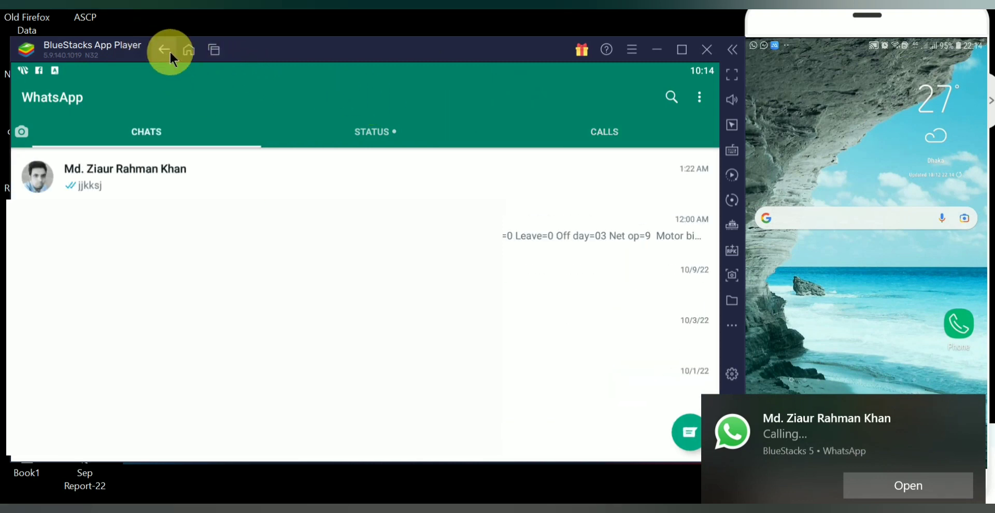
{"action": "left_click", "coordinate": [165, 49]}
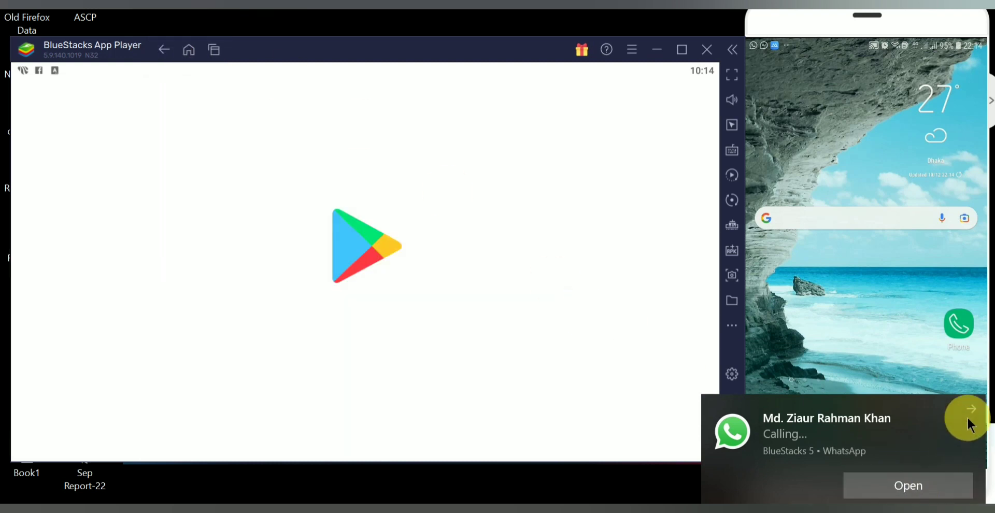
Dismiss the WhatsApp call notification and look through the Play Store's For you app recommendations down past the Popular apps section.
{"action": "left_click", "coordinate": [972, 411]}
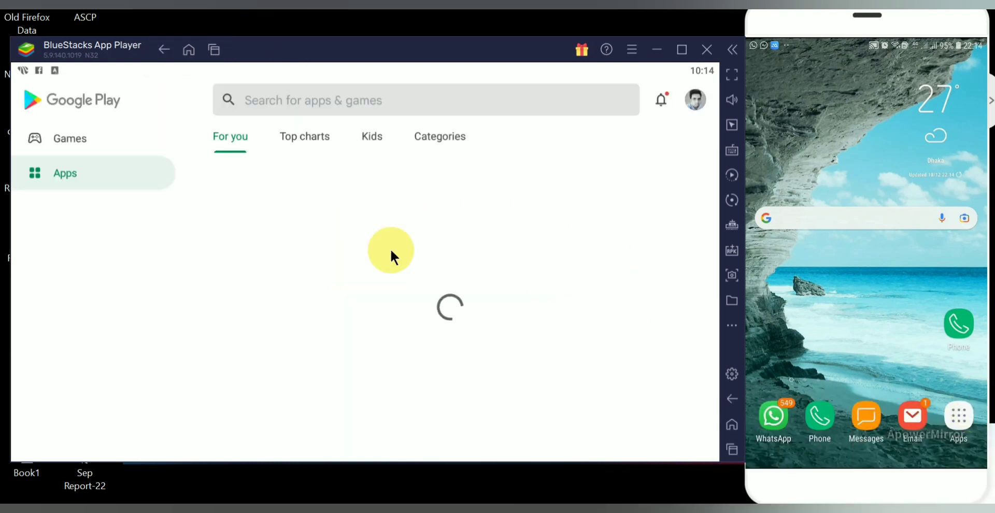
{"action": "scroll", "coordinate": [362, 285], "scroll_direction": "down", "scroll_amount": 2}
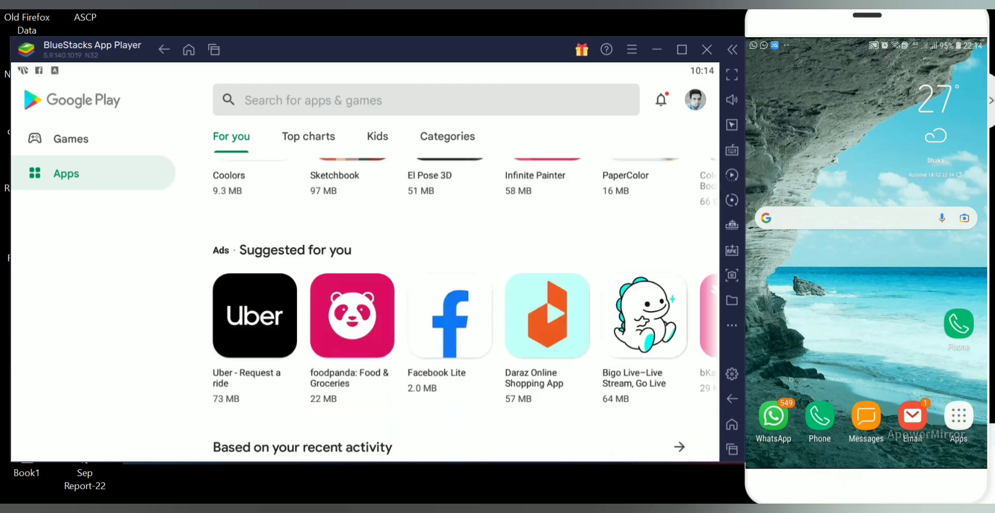
{"action": "left_click_drag", "start_coordinate": [458, 337], "coordinate": [462, 279]}
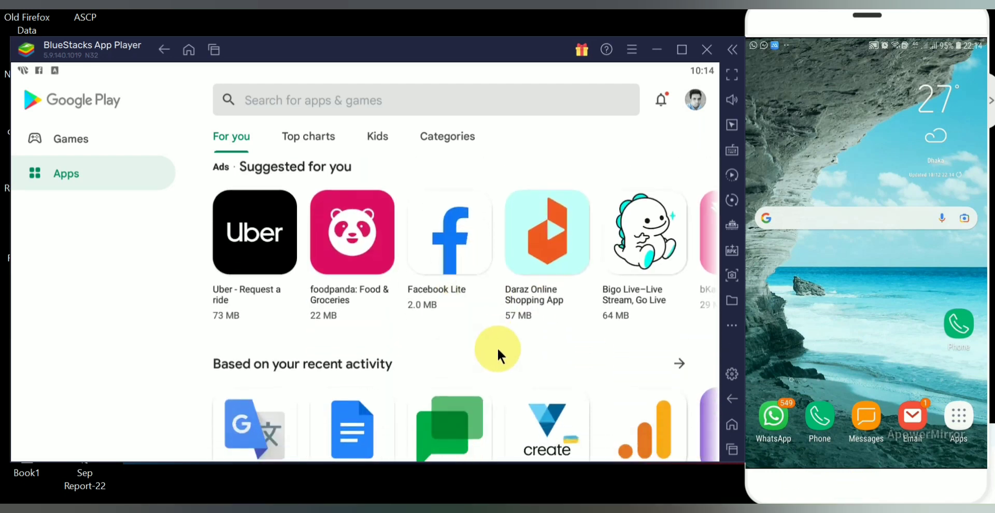
{"action": "left_click_drag", "start_coordinate": [496, 347], "coordinate": [520, 267]}
{"action": "scroll", "coordinate": [480, 223], "scroll_direction": "down", "scroll_amount": 2}
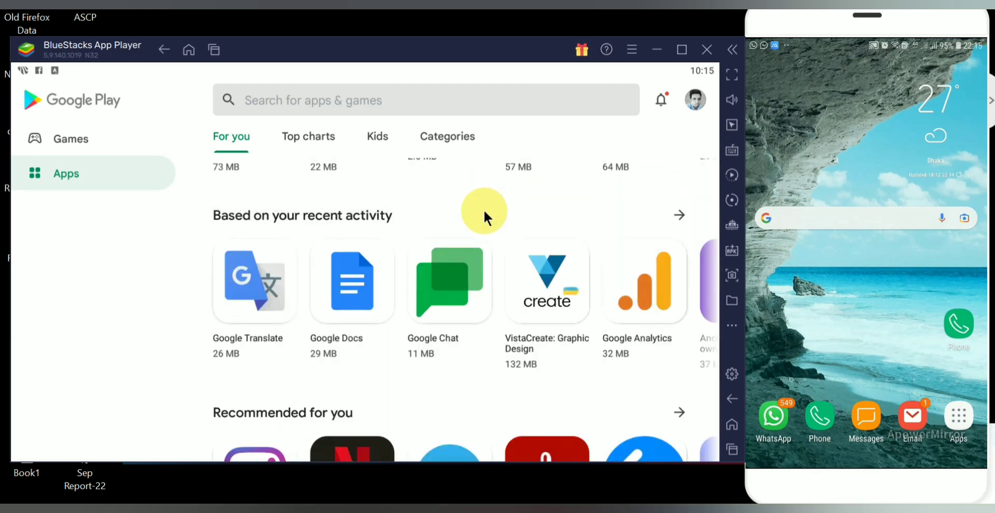
{"action": "scroll", "coordinate": [493, 239], "scroll_direction": "down", "scroll_amount": 5}
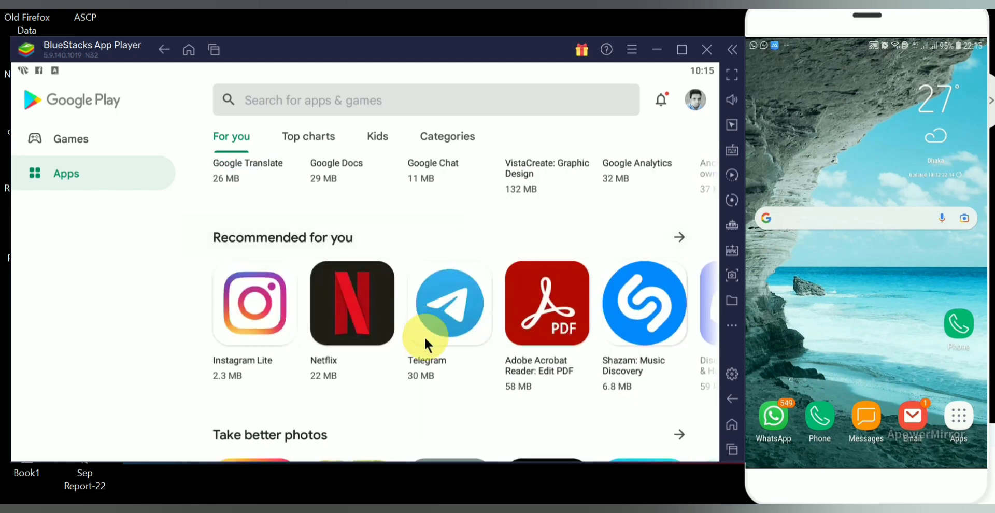
{"action": "scroll", "coordinate": [489, 235], "scroll_direction": "down", "scroll_amount": 4}
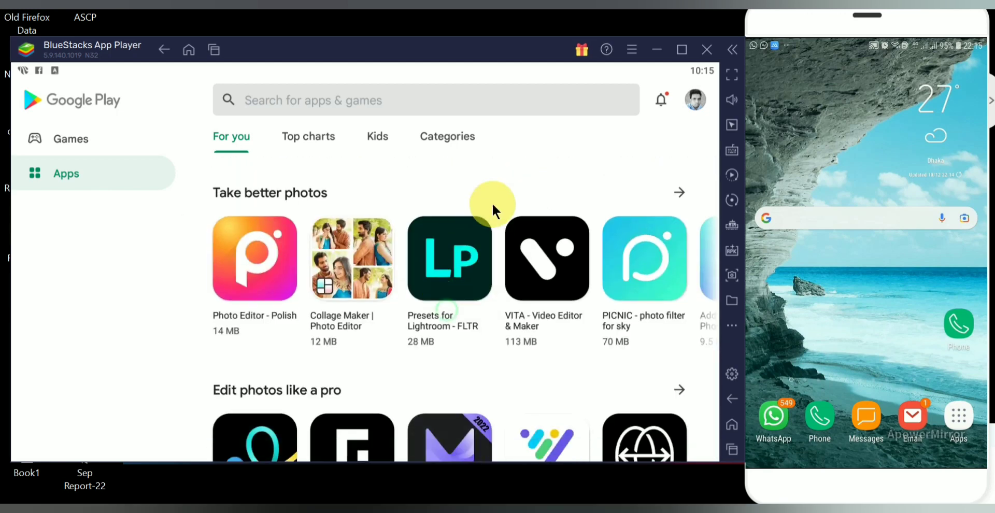
{"action": "scroll", "coordinate": [483, 296], "scroll_direction": "down", "scroll_amount": 5}
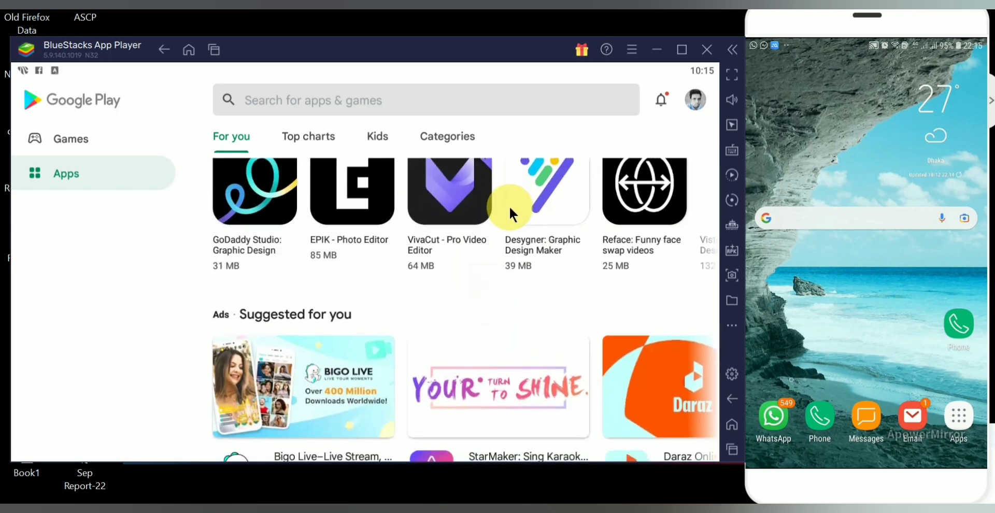
{"action": "scroll", "coordinate": [475, 288], "scroll_direction": "down", "scroll_amount": 6}
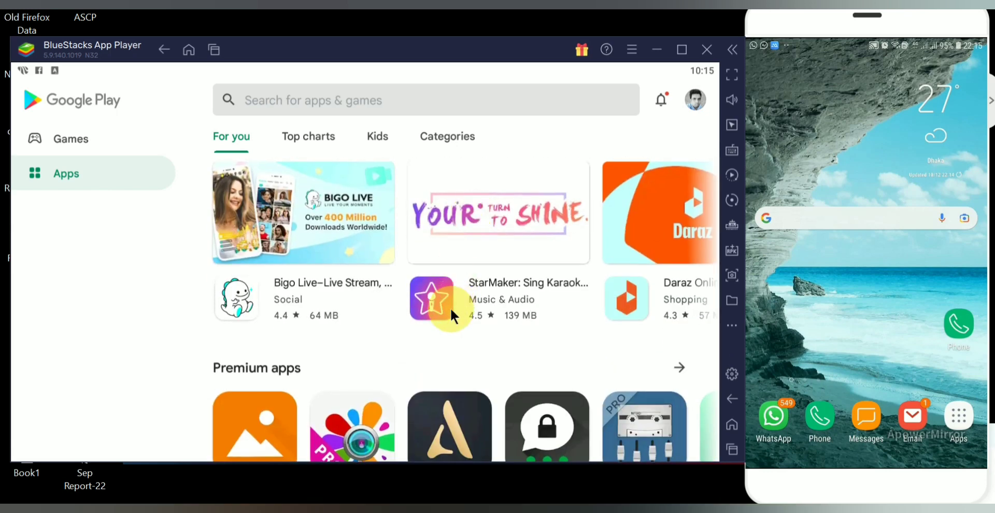
{"action": "scroll", "coordinate": [508, 156], "scroll_direction": "down", "scroll_amount": 5}
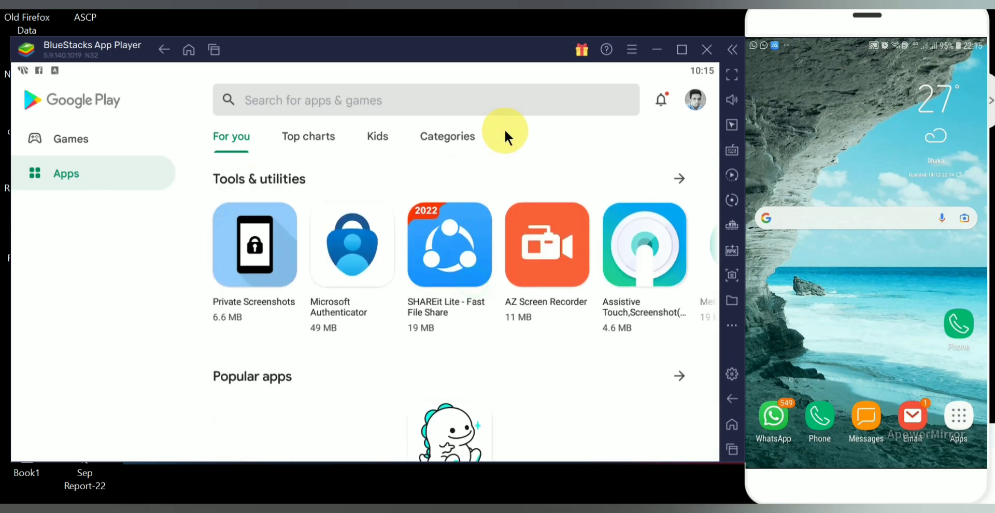
{"action": "scroll", "coordinate": [513, 331], "scroll_direction": "down", "scroll_amount": 2}
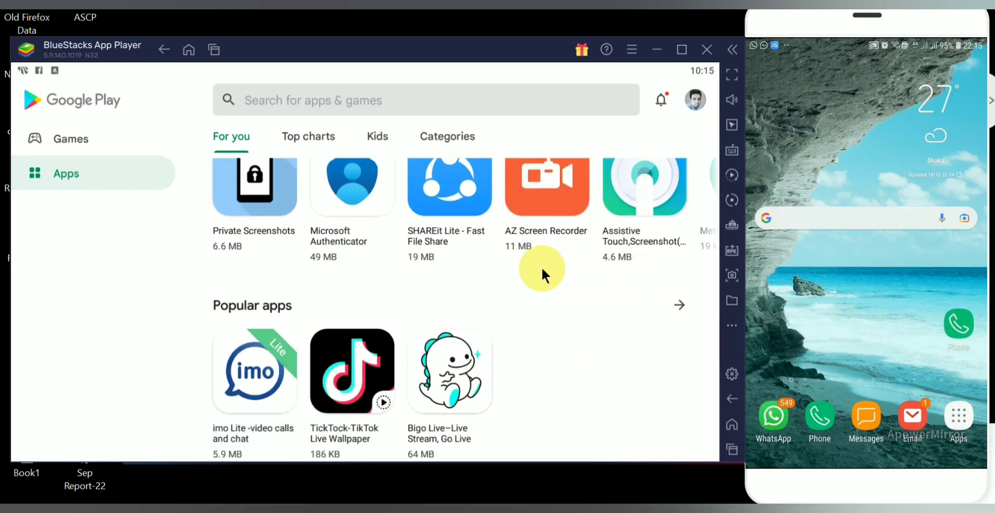
{"action": "scroll", "coordinate": [542, 274], "scroll_direction": "down", "scroll_amount": 3}
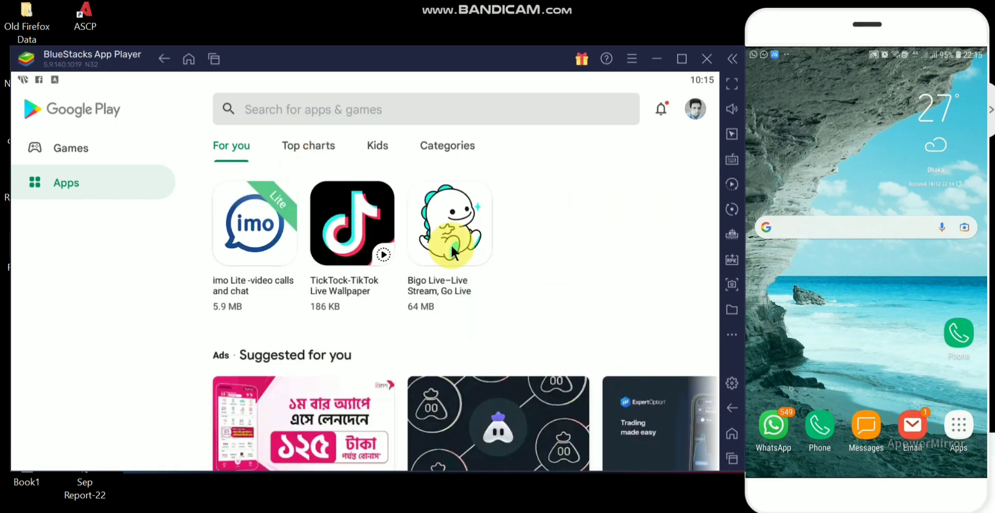